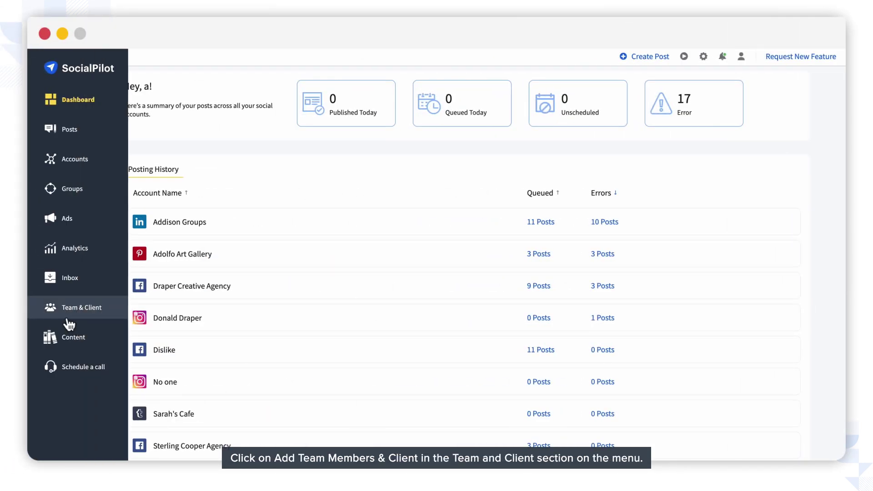
mouse_move(81, 308)
click(146, 316)
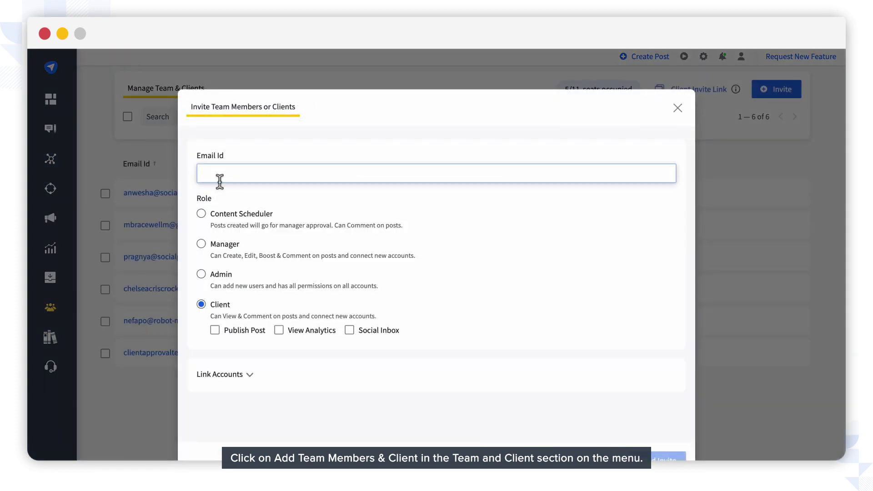
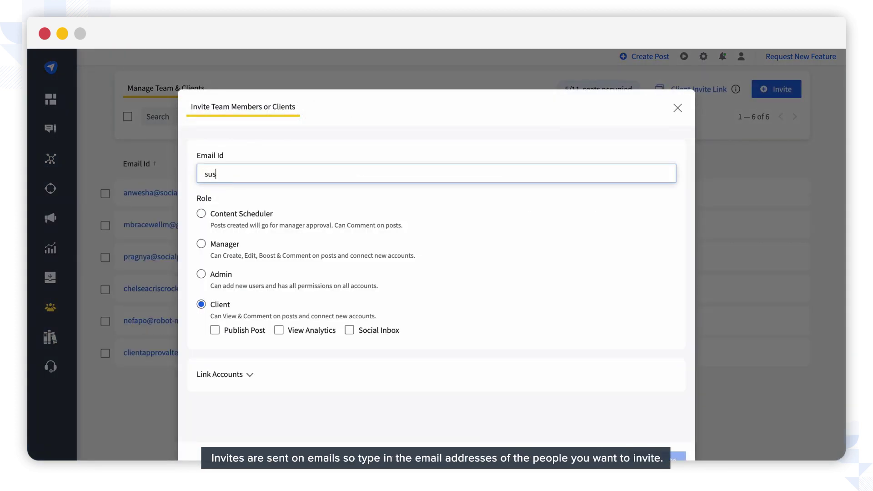
key(Return)
key(Return)
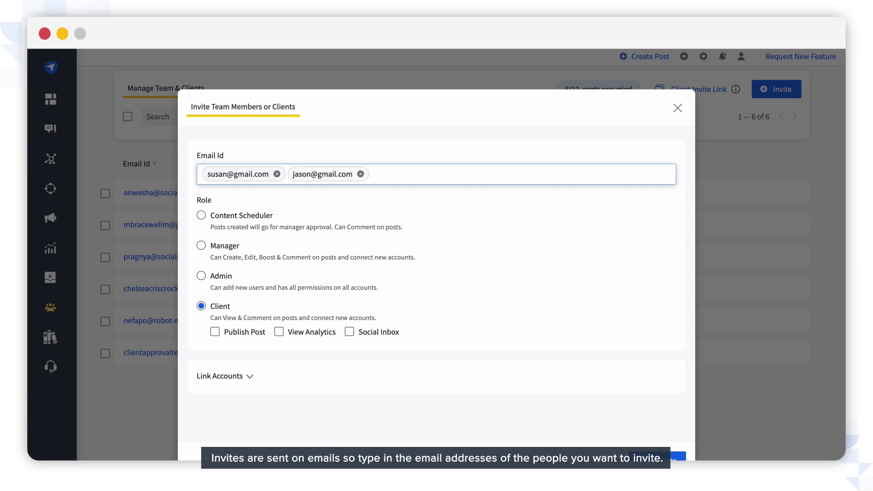
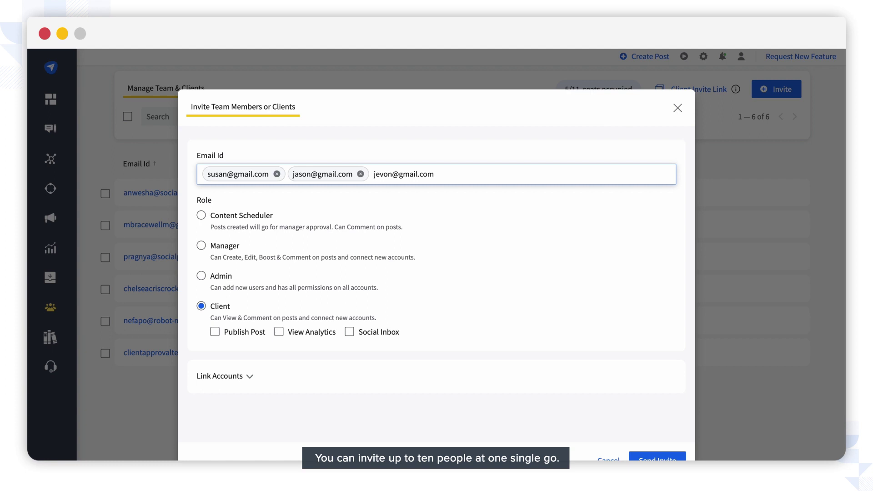
key(Return)
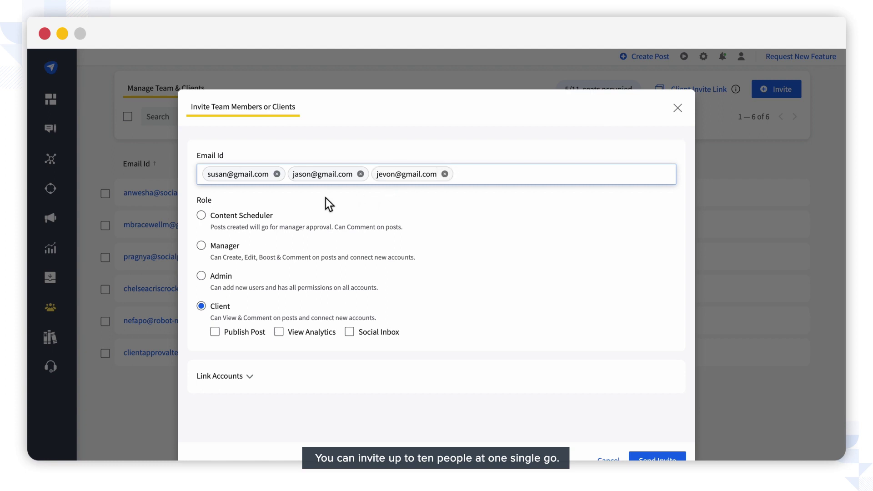
click(202, 216)
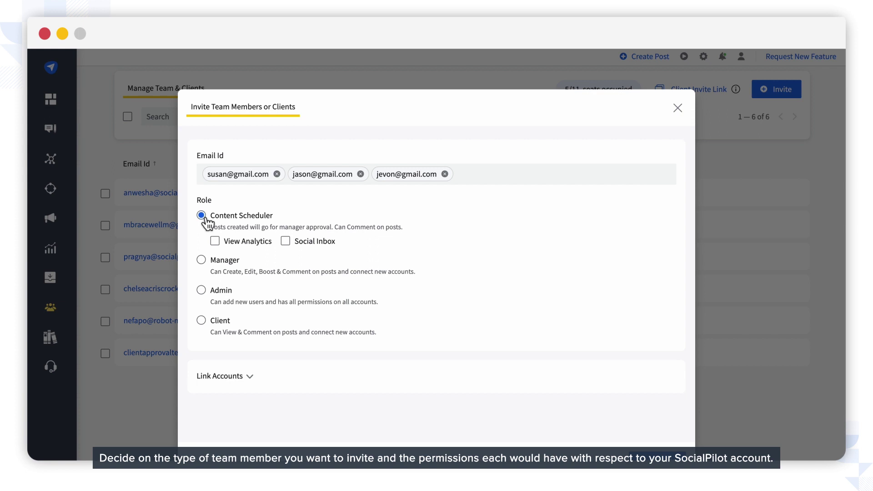
click(201, 261)
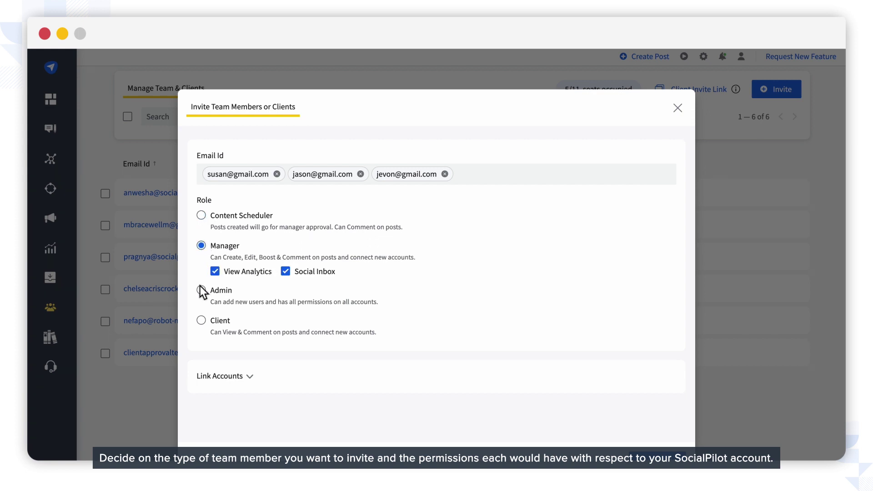
click(201, 290)
click(202, 307)
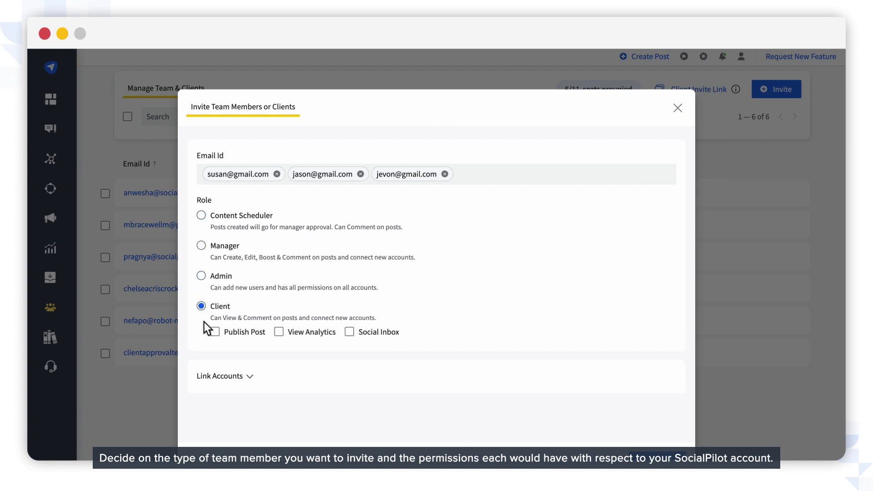
click(201, 216)
click(203, 261)
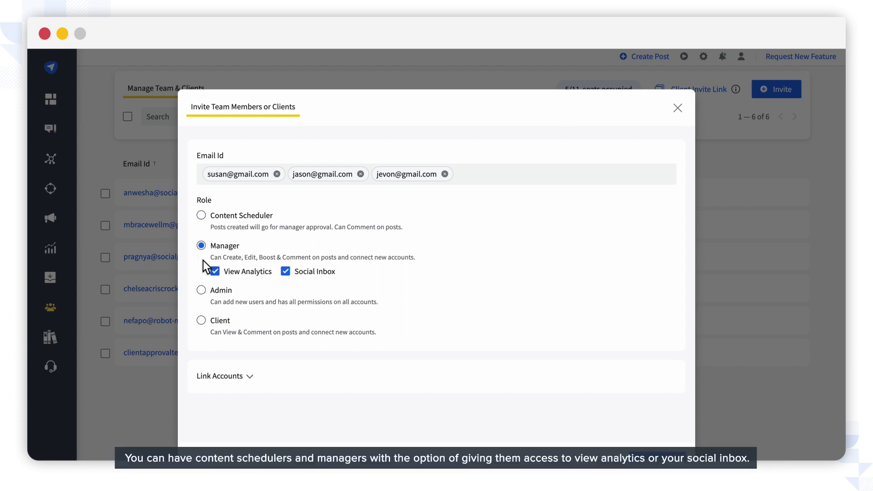
click(216, 271)
click(201, 216)
click(222, 240)
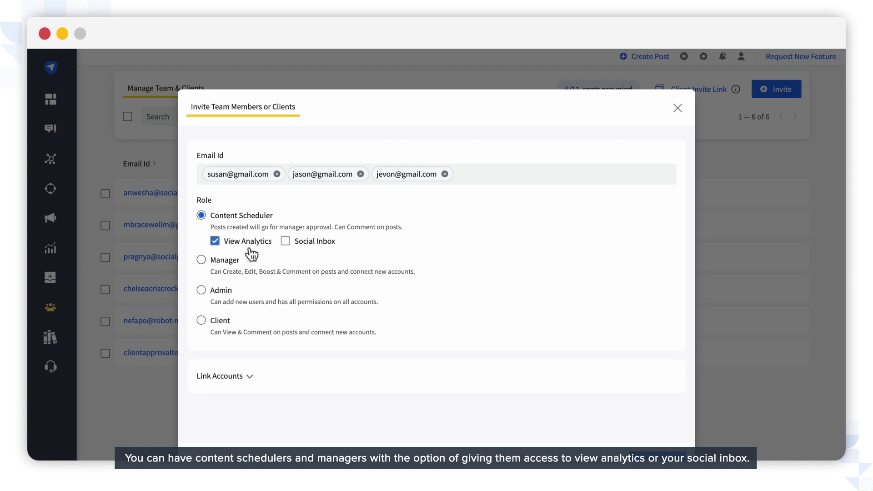
click(202, 320)
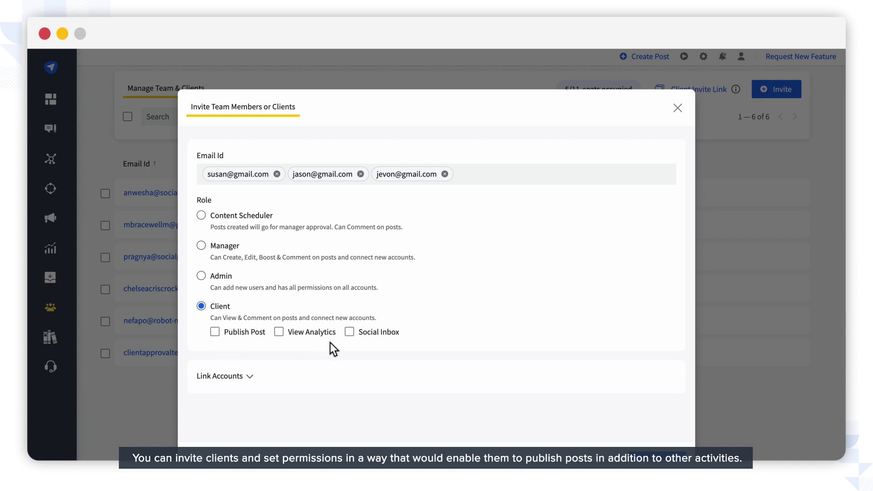
click(350, 333)
click(280, 332)
click(220, 335)
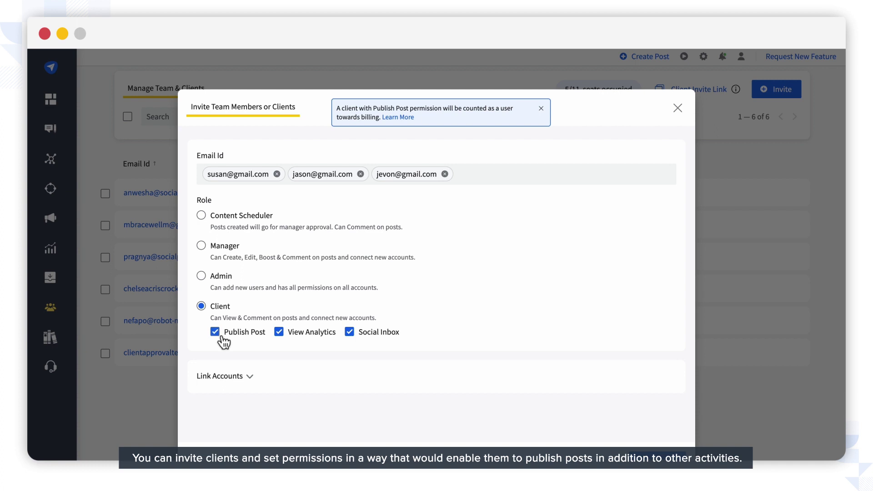
click(220, 337)
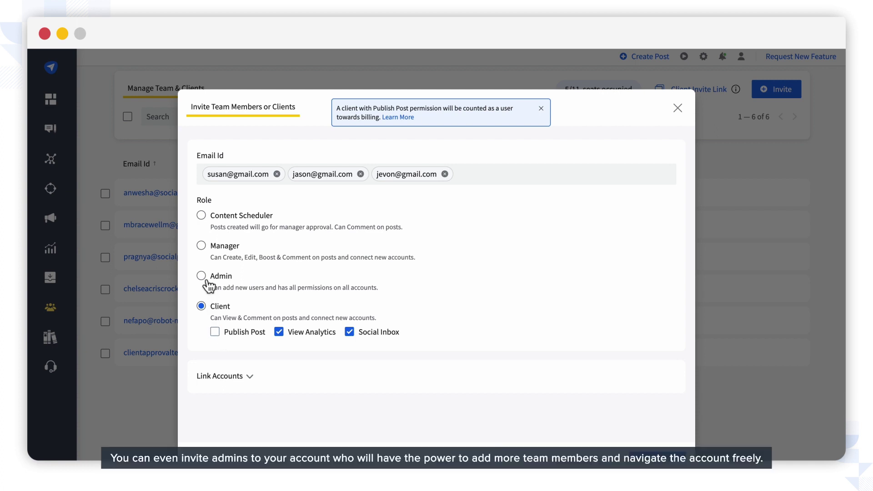
click(206, 282)
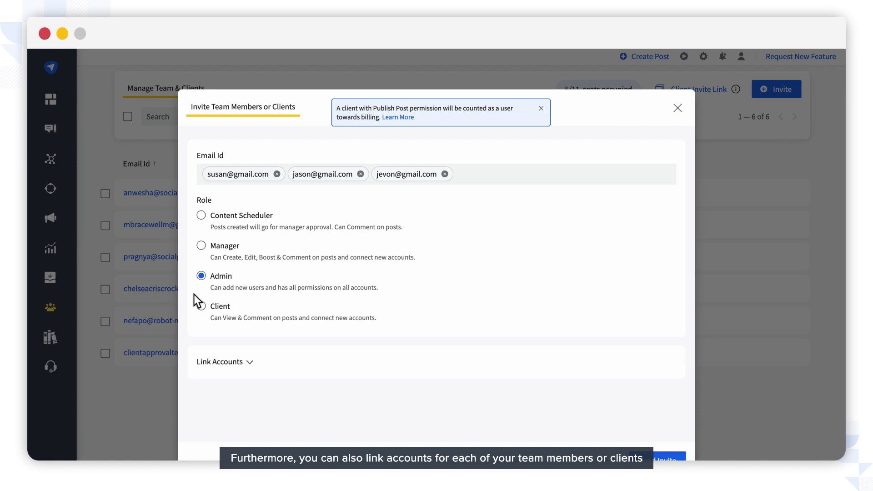
- Keep the Client role and link three accounts, including Addison Groups and Adolfo Art Gallery
click(202, 310)
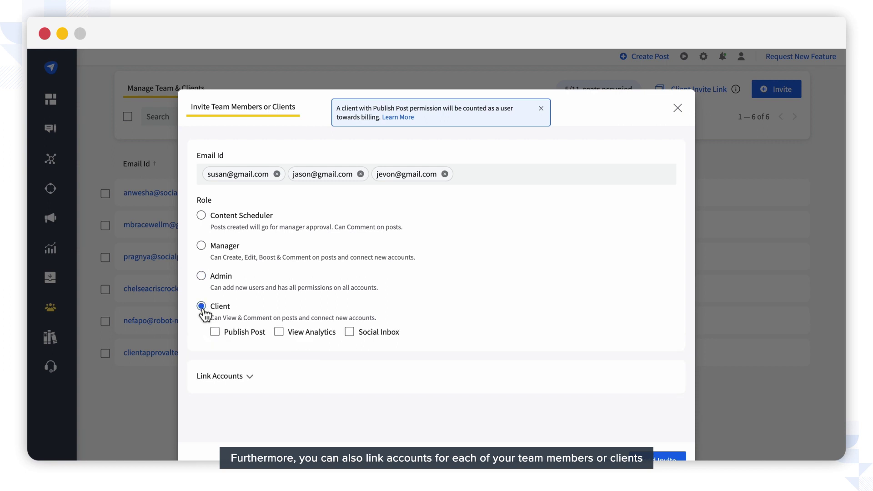
click(216, 374)
scroll(234, 383, down, 2)
scroll(234, 382, down, 3)
scroll(232, 348, down, 1)
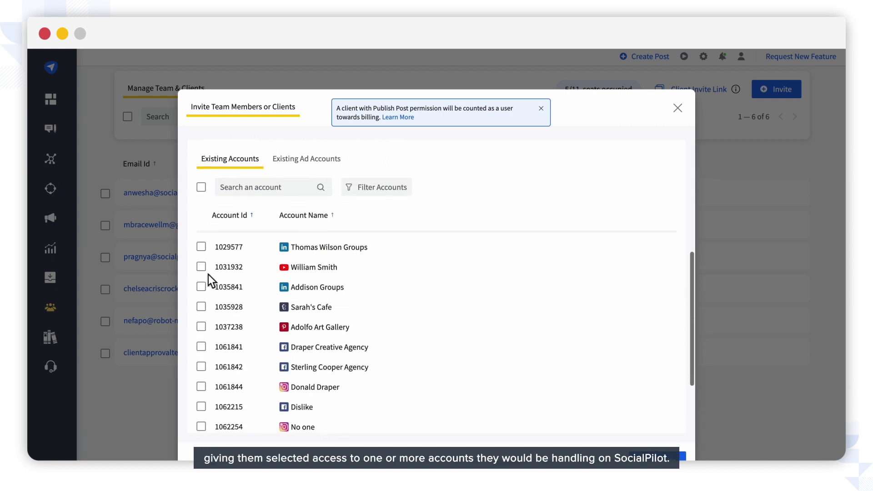
click(201, 266)
click(201, 286)
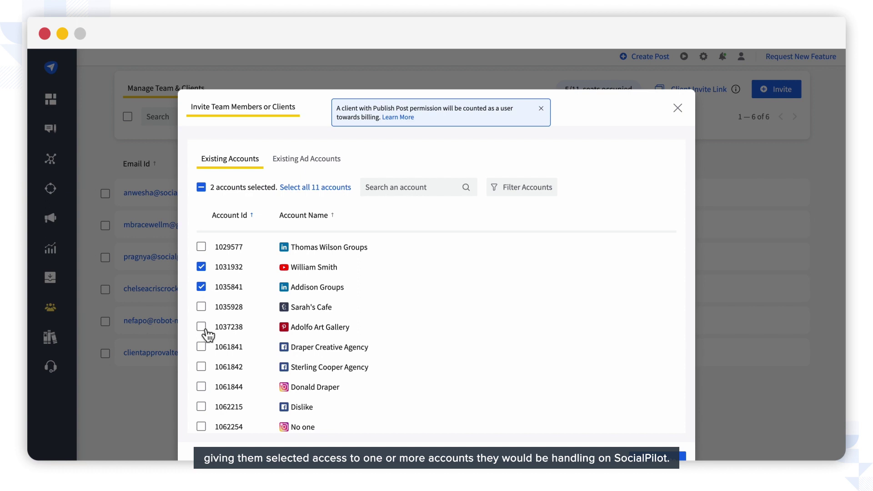
click(202, 328)
scroll(449, 357, down, 1)
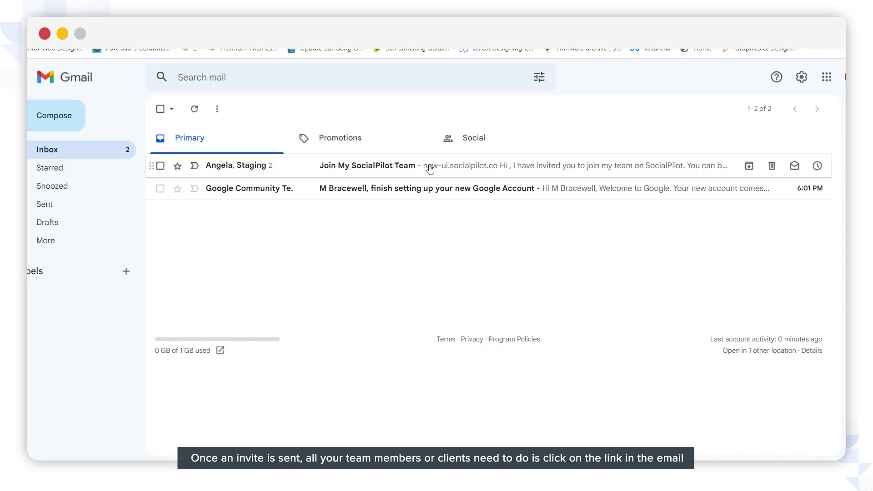
- Accept the Join My SocialPilot Team email and fill in the member's name and password
click(429, 170)
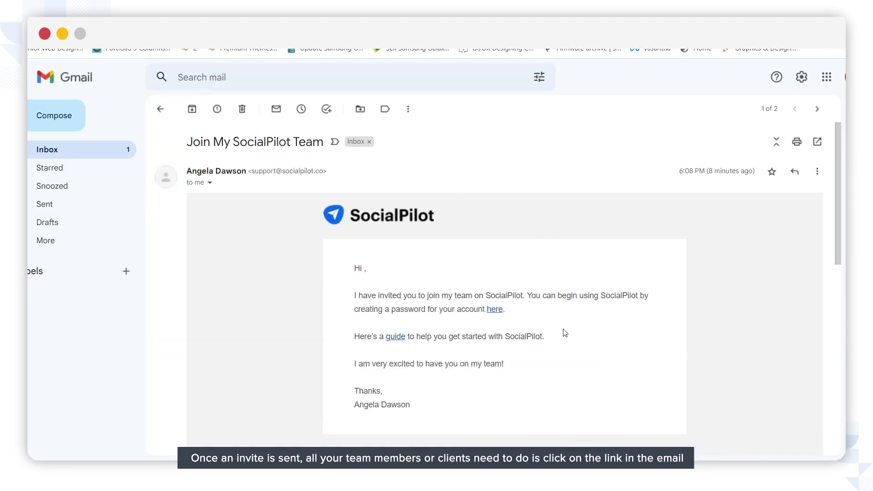
click(495, 310)
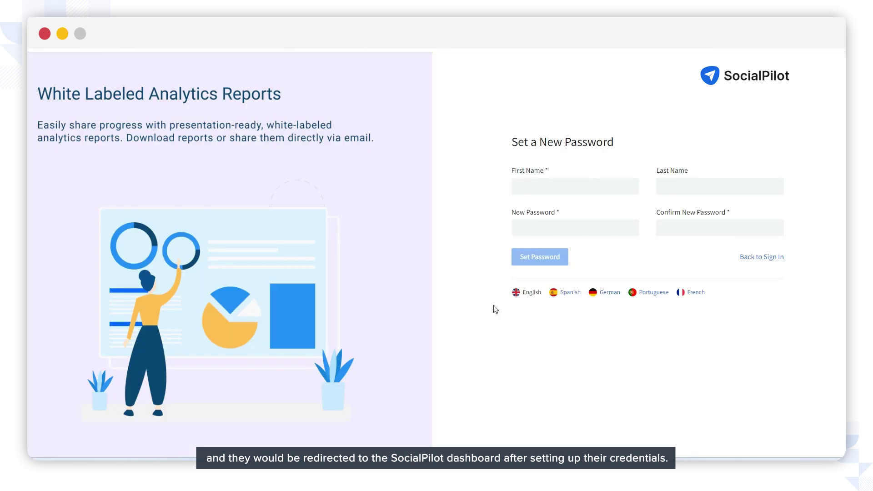
click(560, 188)
text(Bra)
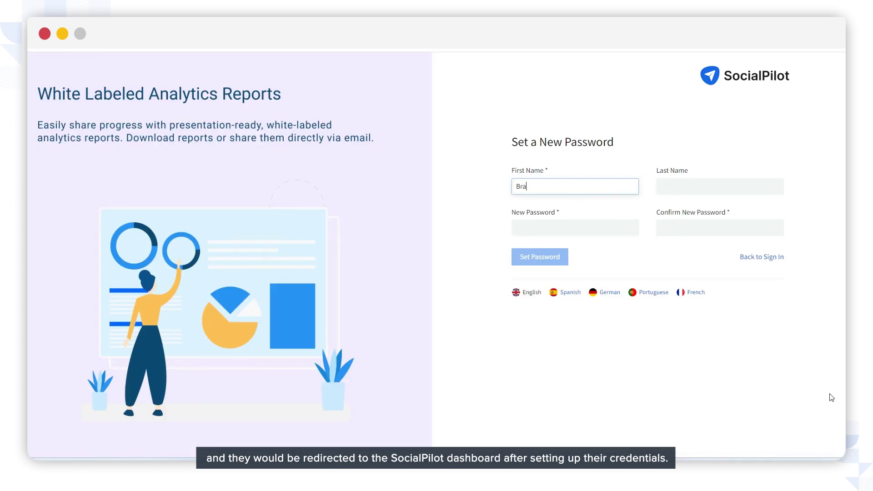
text(M)
key(Tab)
text(•••••••••)
click(709, 228)
text(•••)
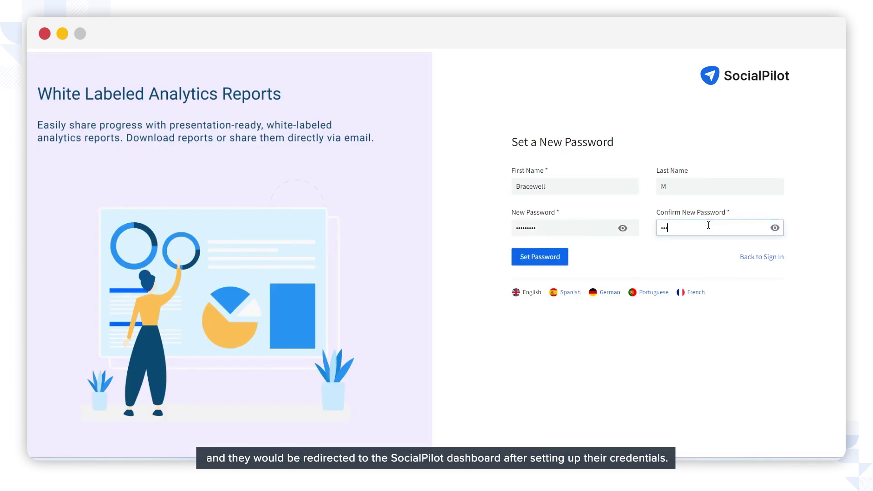
click(540, 259)
mouse_move(80, 307)
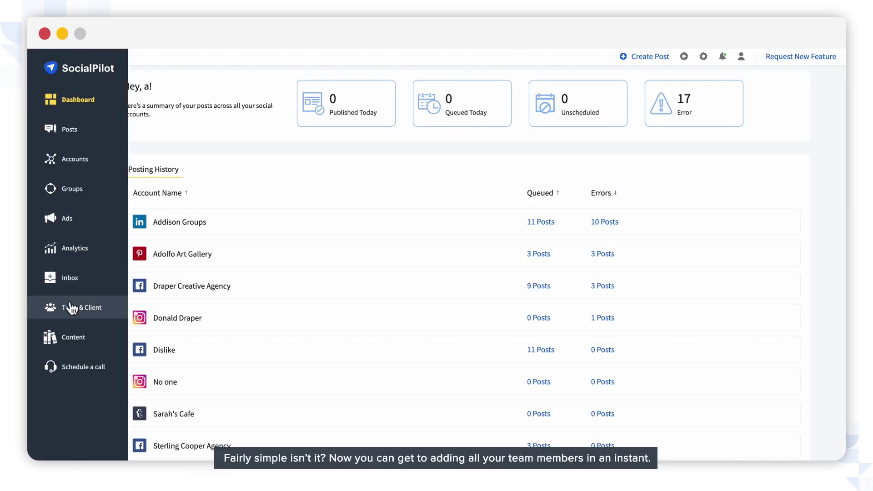
click(174, 328)
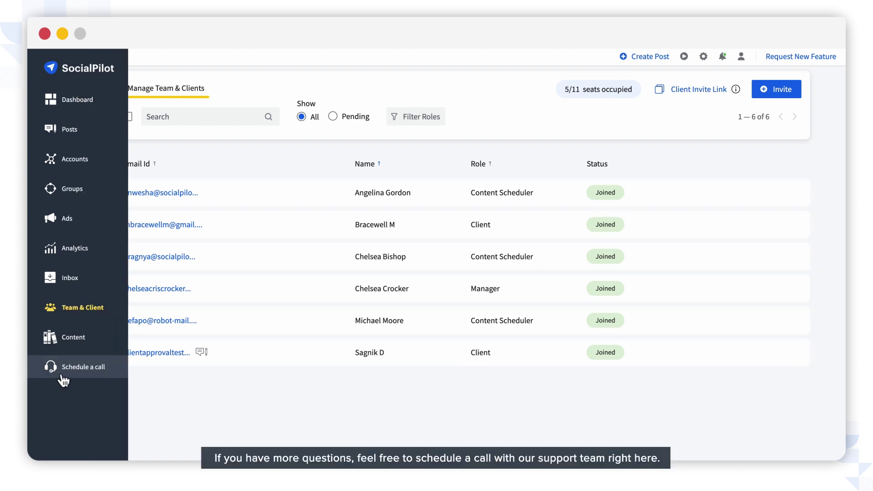
click(63, 372)
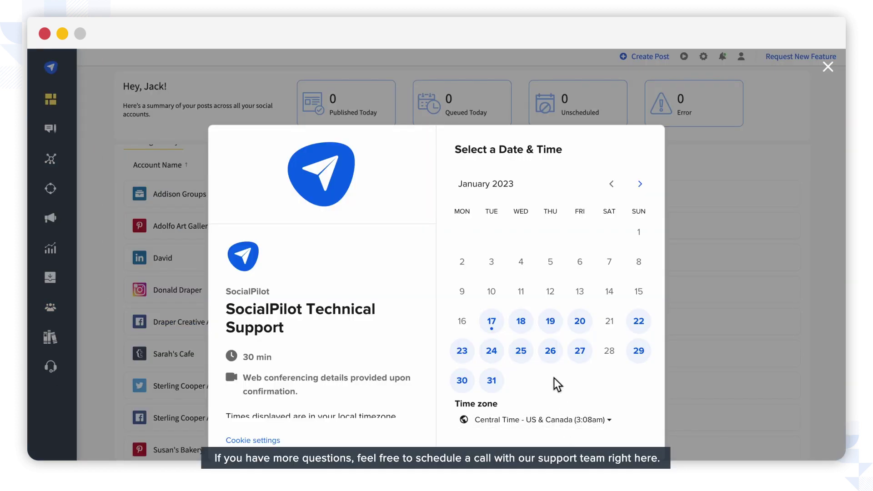
click(551, 328)
scroll(616, 371, down, 2)
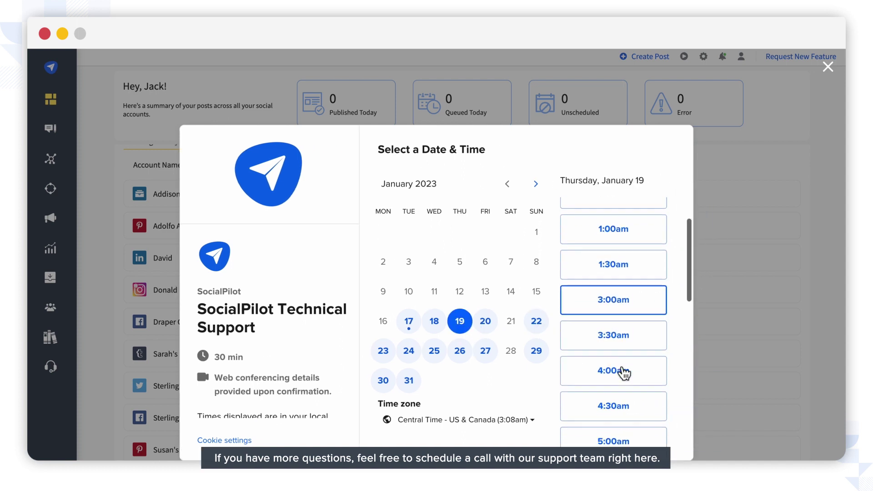